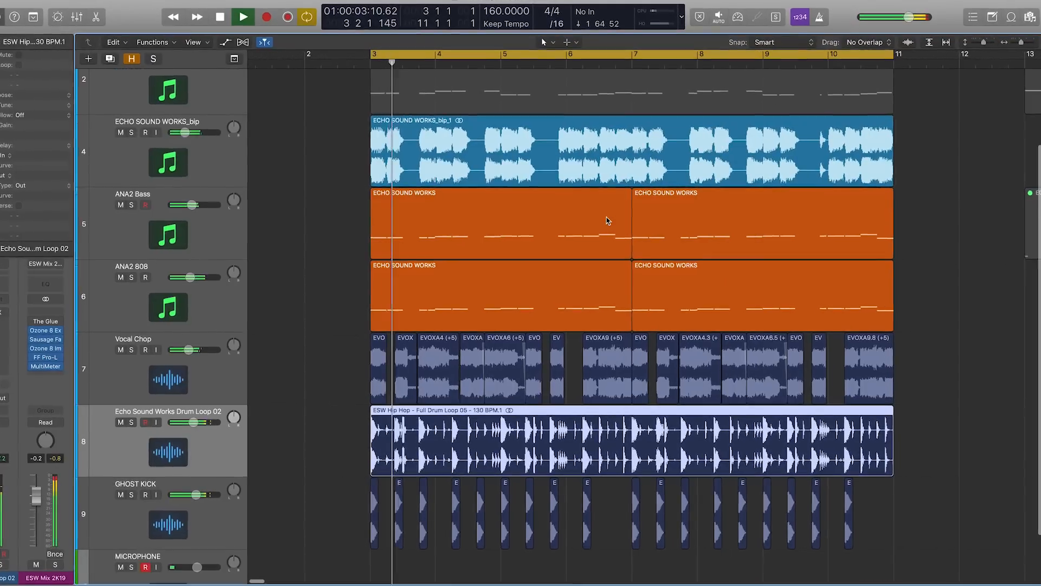
key(z)
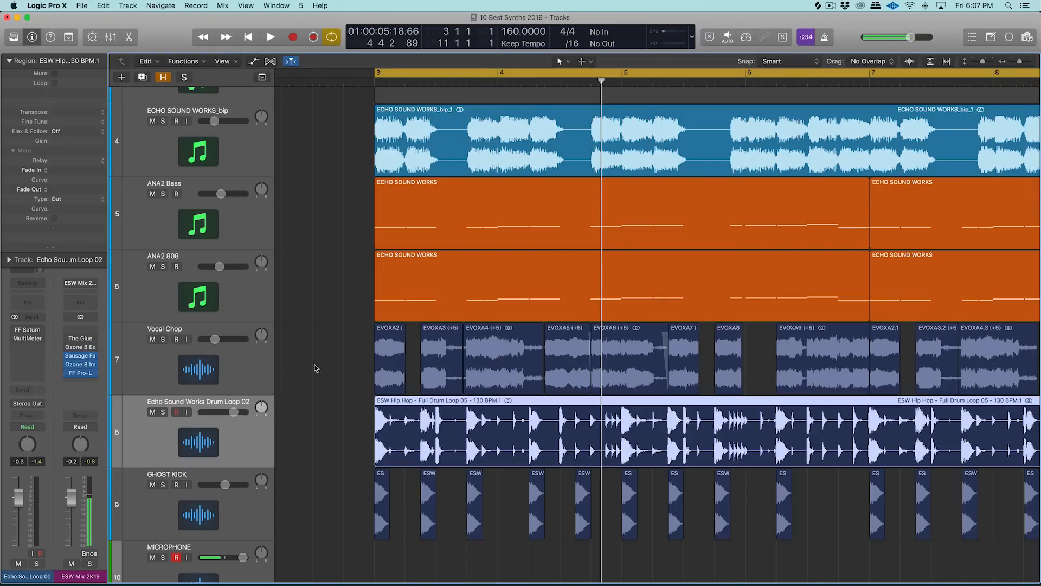
scroll(494, 396, down, 2)
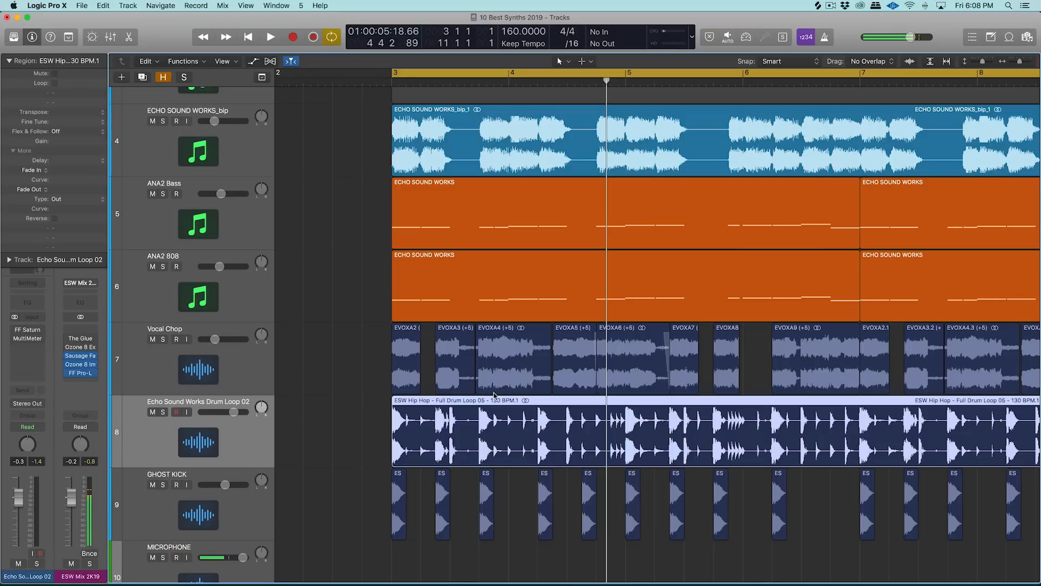
scroll(497, 433, left, 1)
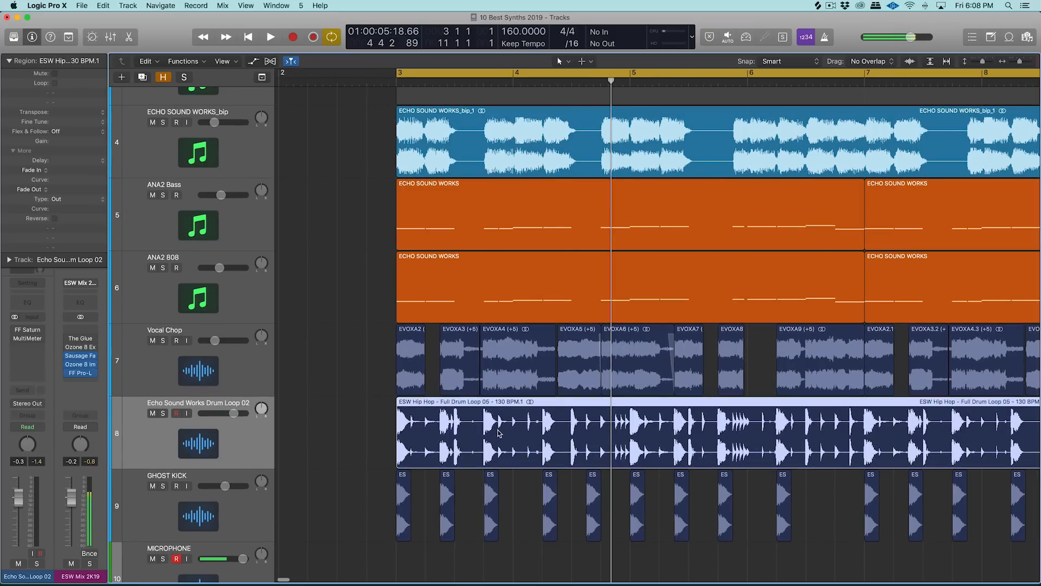
scroll(491, 435, right, 3)
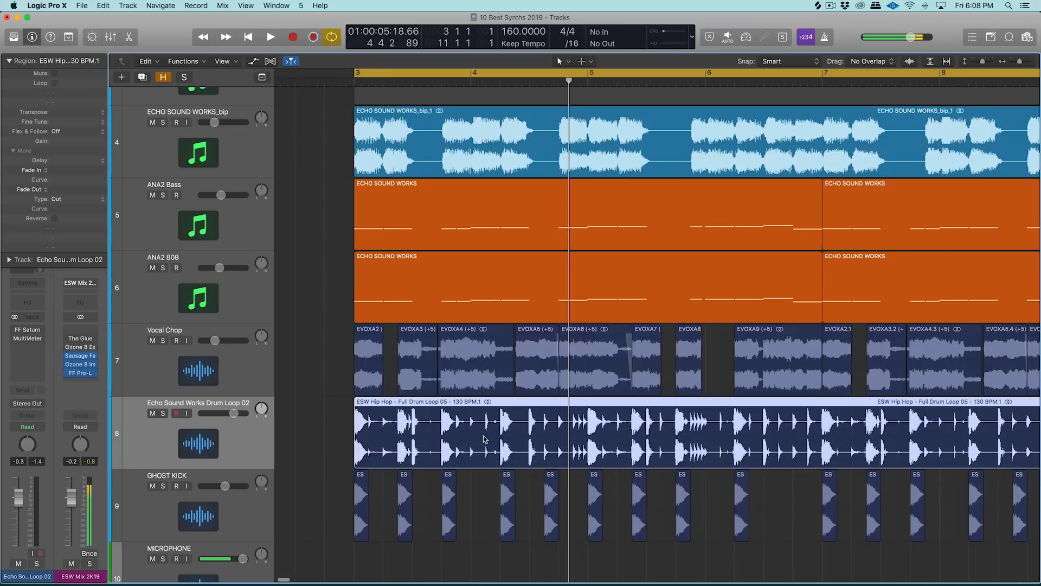
scroll(484, 440, right, 1)
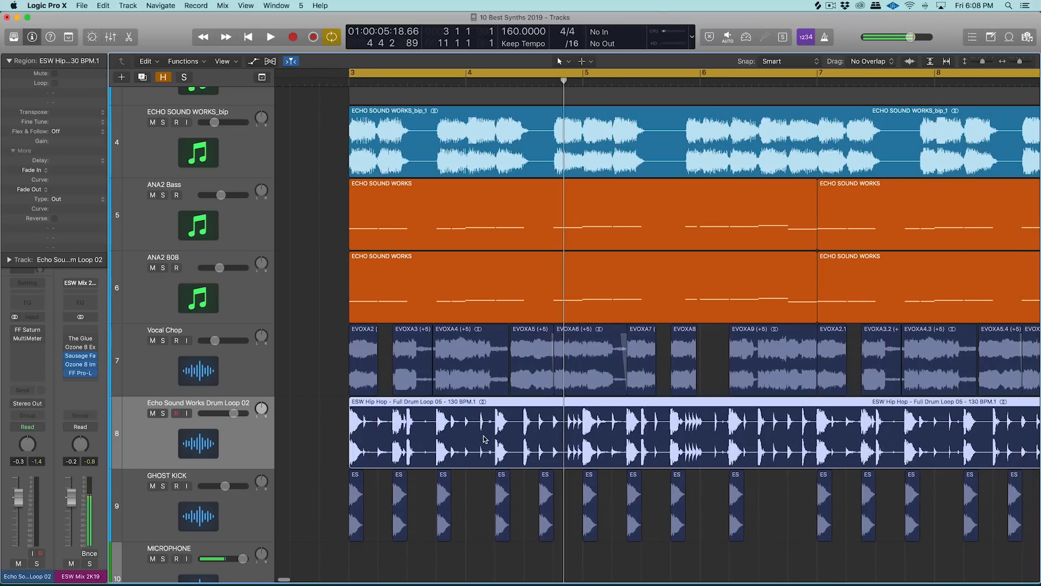
scroll(483, 439, right, 2)
scroll(484, 440, up, 1)
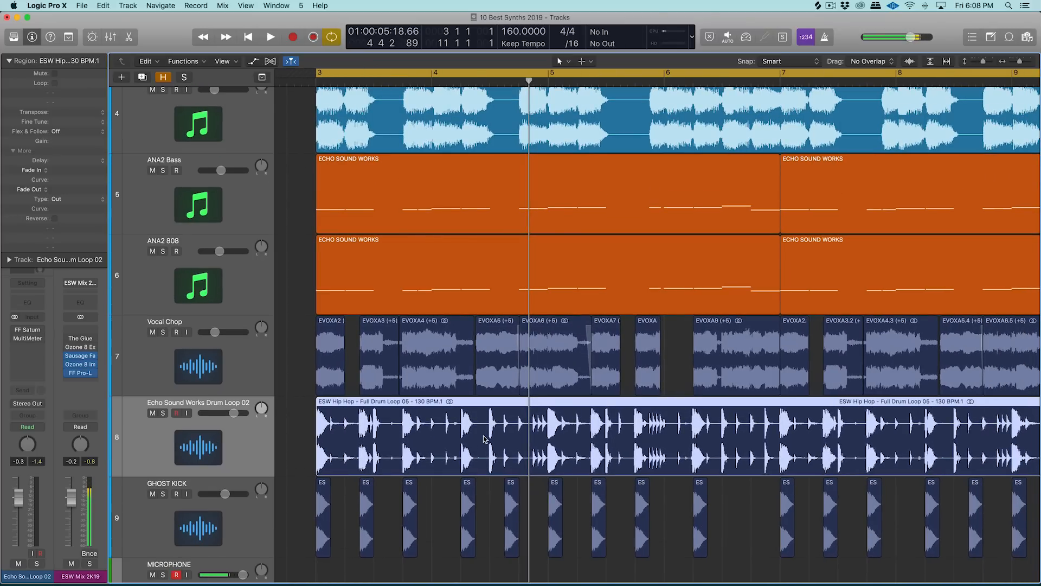
scroll(485, 439, up, 1)
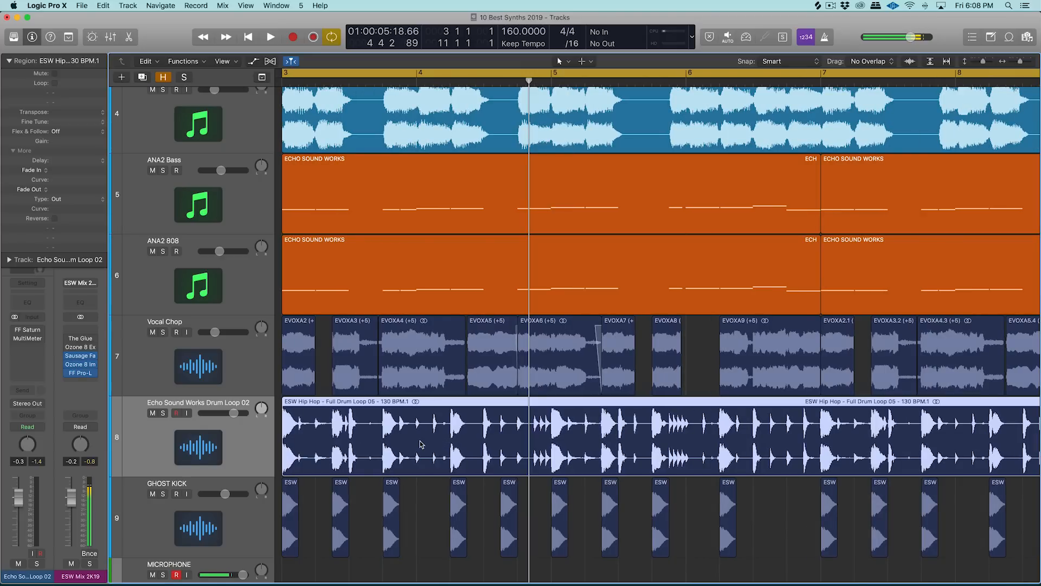
Show the drum loop track's plug-in windows and raise FF Saturn's Band 1 Drive to about 68% in the Clean Tape style.
key(v)
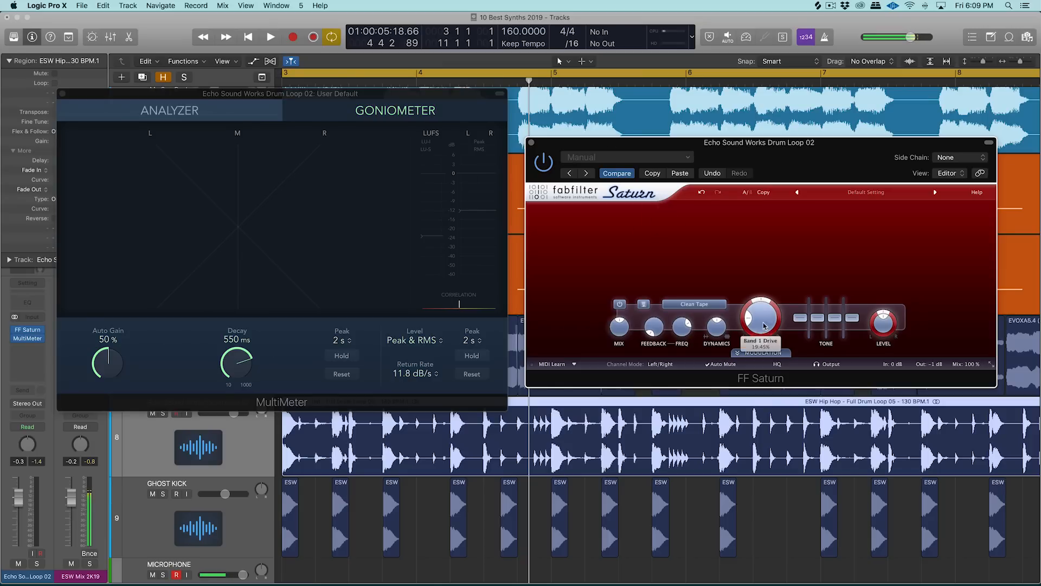
drag(583, 142, 583, 142)
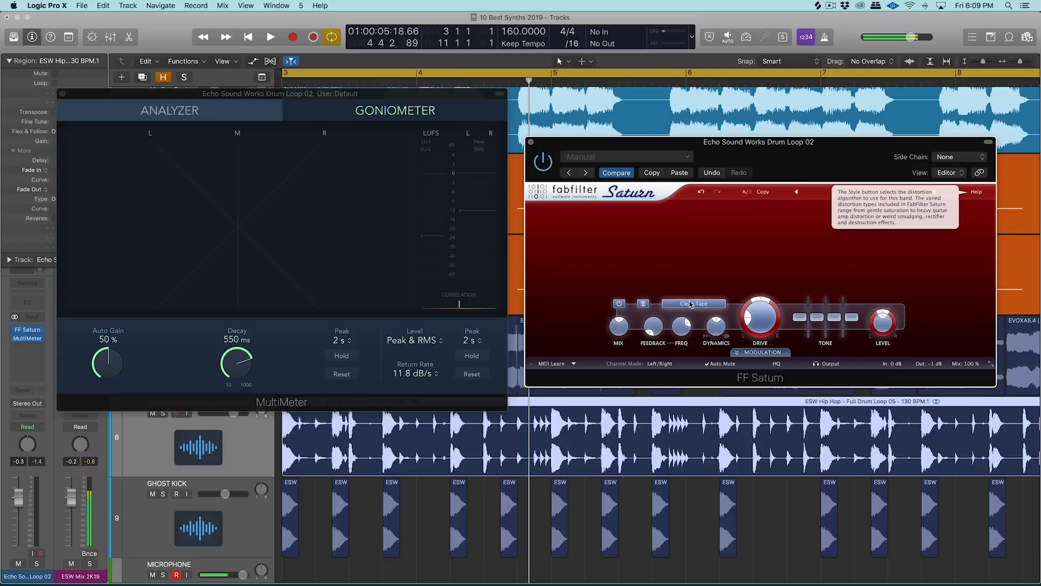
mouse_move(756, 307)
drag(756, 308, 783, 265)
mouse_move(747, 317)
Solo the drum loop and audition it while raising FF Saturn's Band 1 Drive to 100%.
key(ctrl+s)
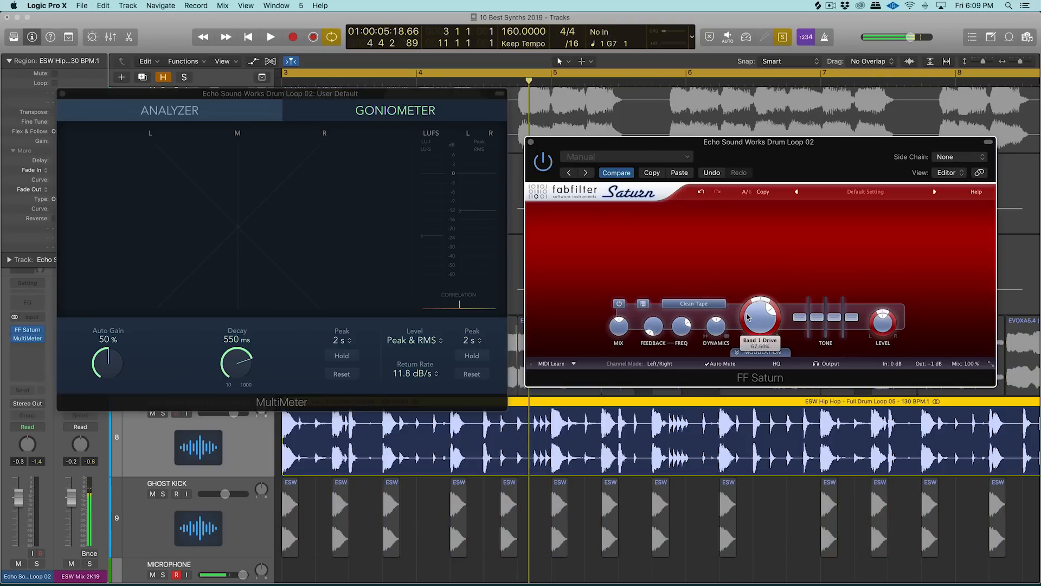
key(space)
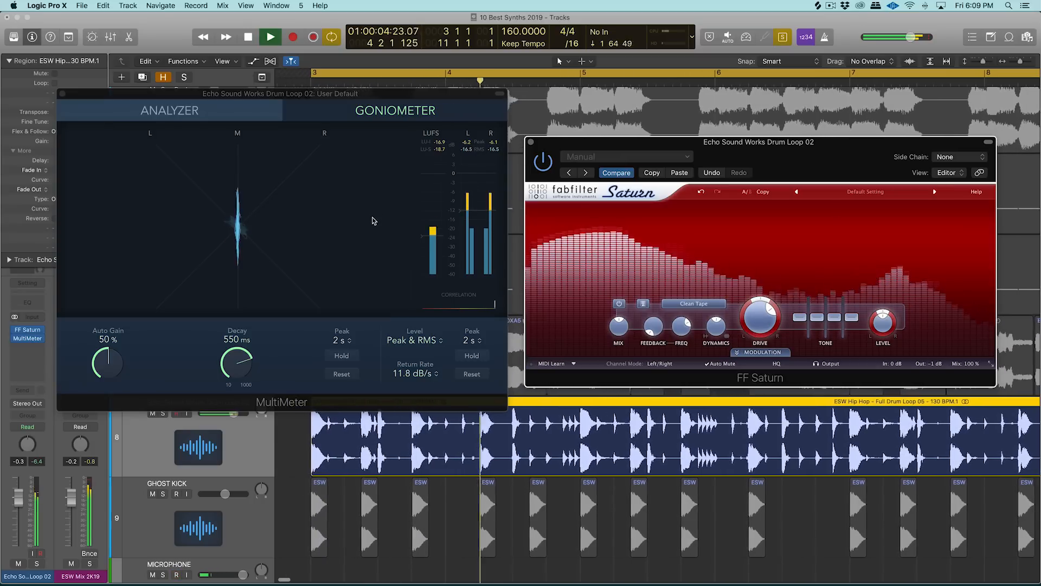
drag(760, 313, 792, 240)
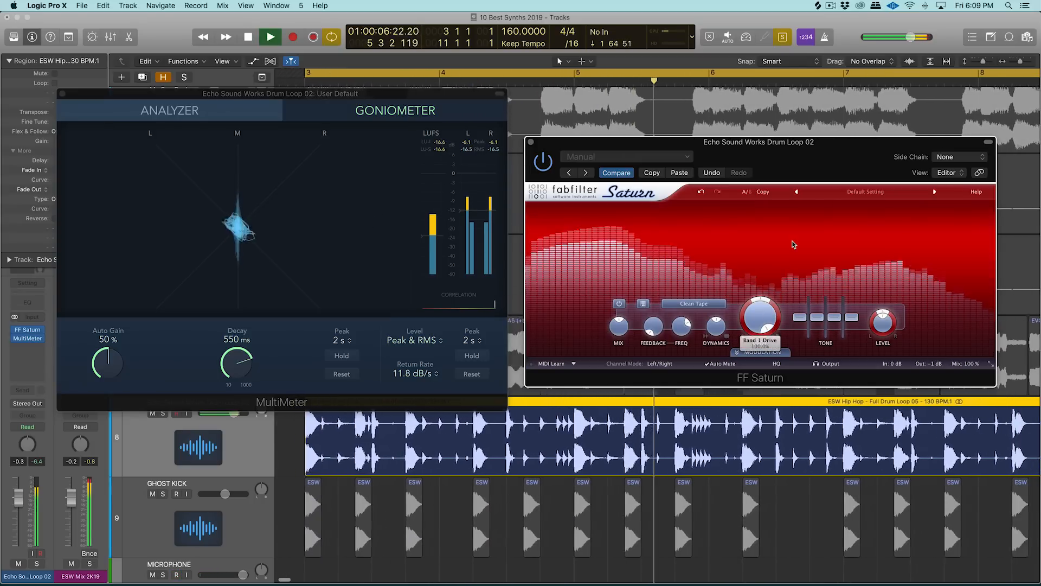
key(space)
key(space)
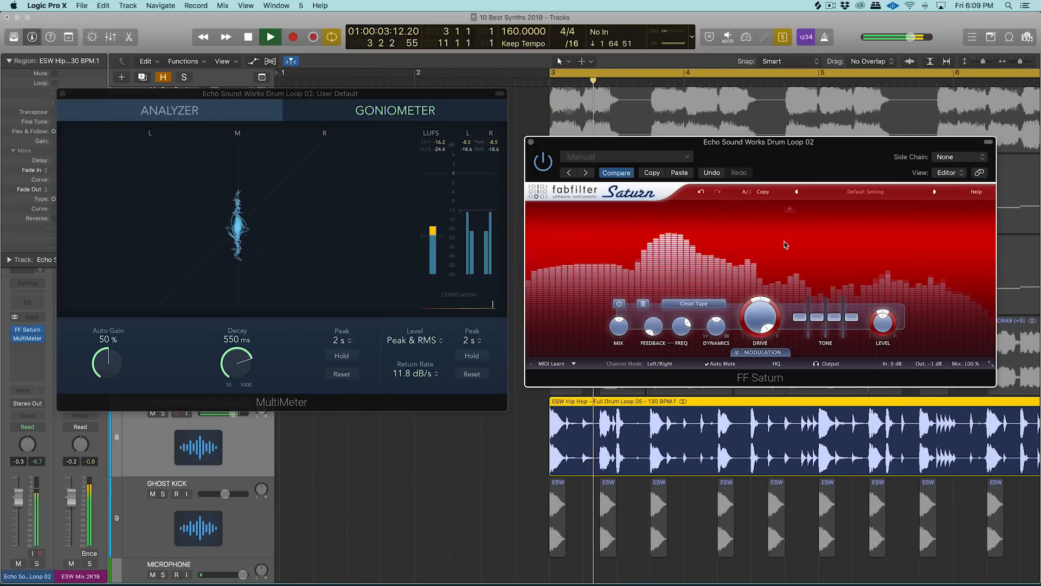
key(space)
Turn FF Saturn's Drive all the way down, bypass the plug-in and play the drum loop to check its unprocessed level.
drag(757, 321, 738, 561)
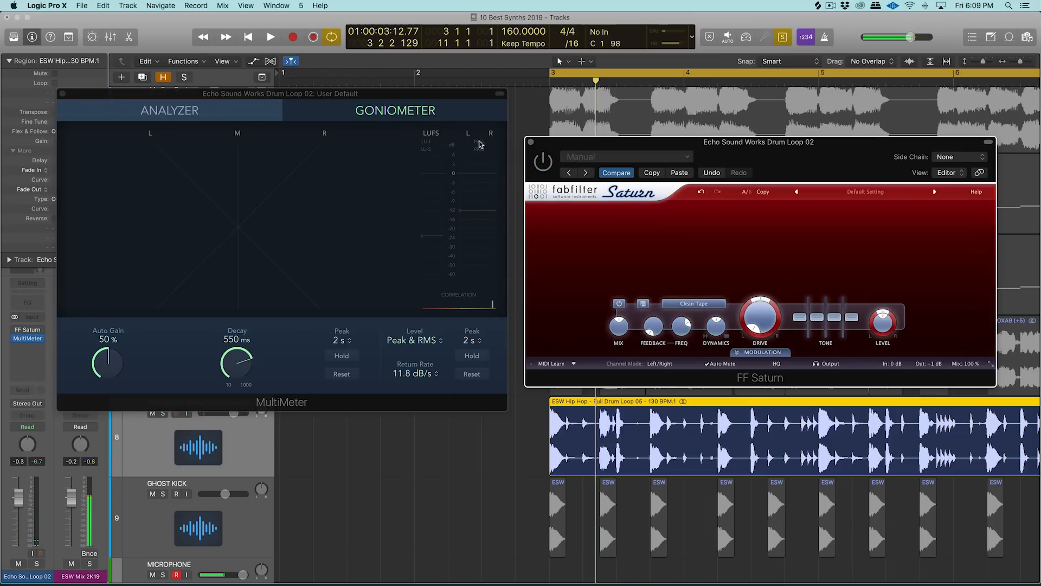
key(space)
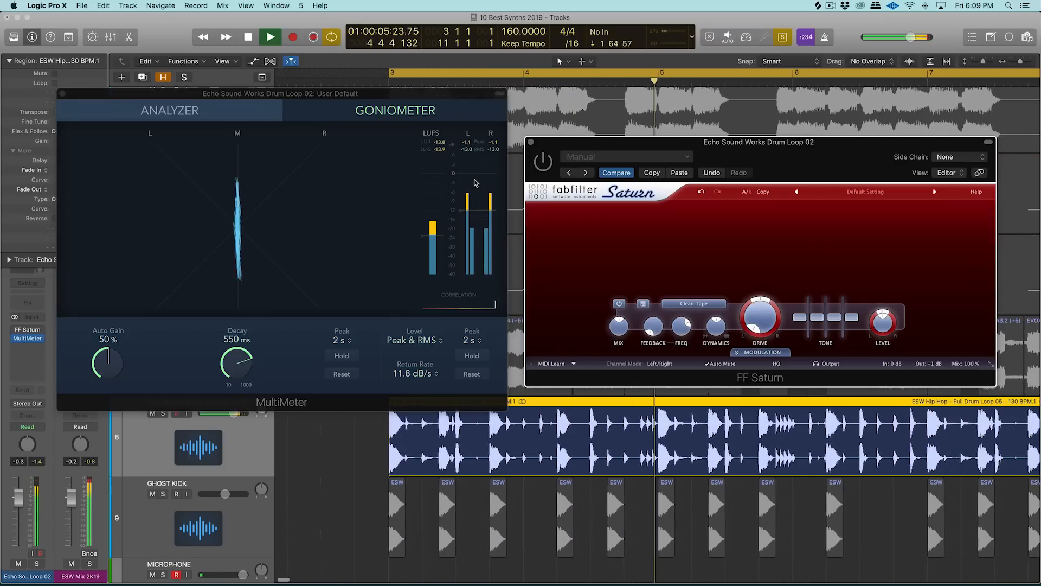
key(space)
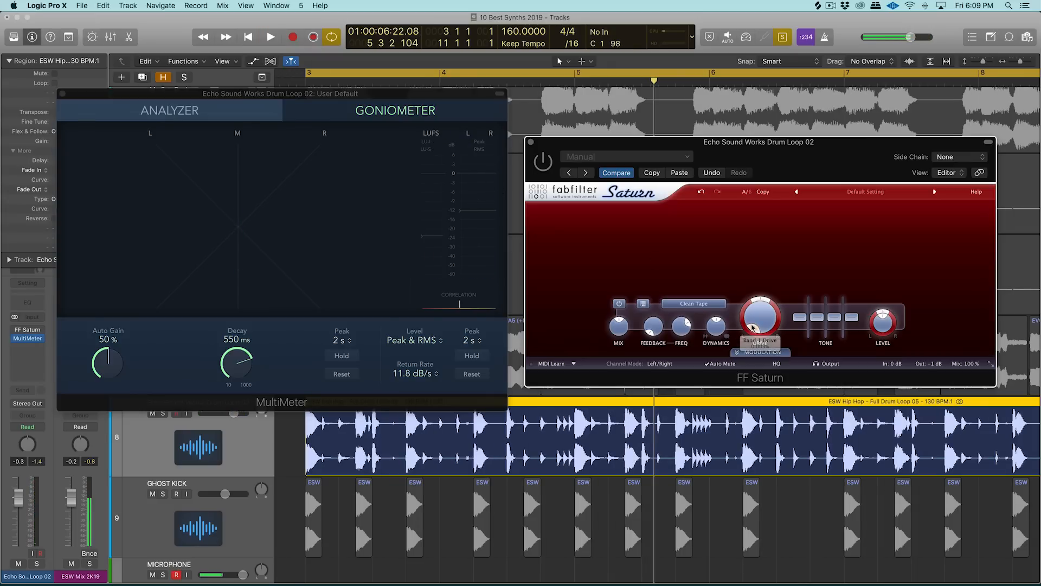
Re-enable FF Saturn with Drive at 100% and play the drum loop to compare its level on the MultiMeter.
click(543, 162)
drag(755, 317, 812, 95)
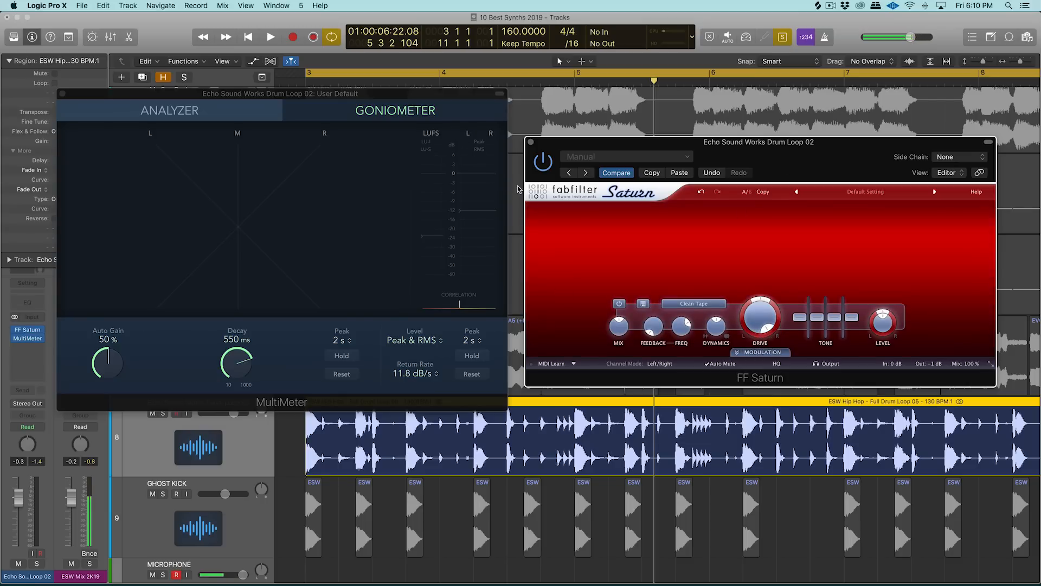
key(space)
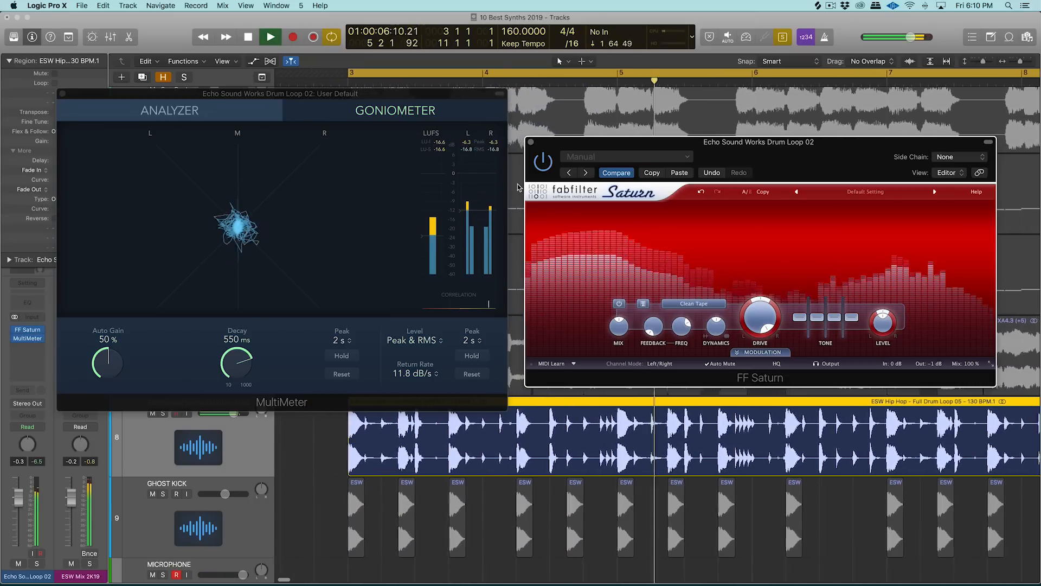
key(space)
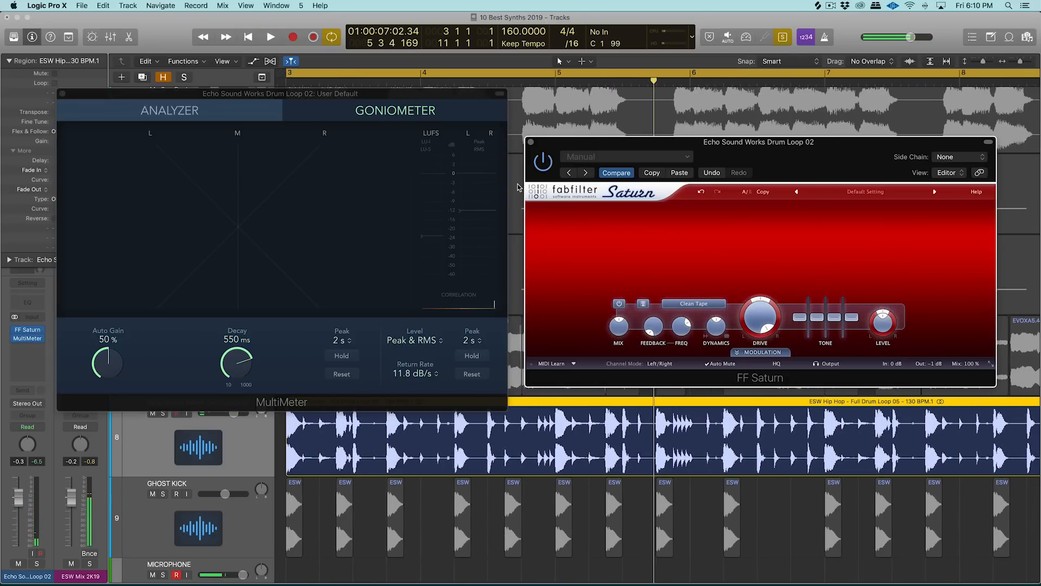
key(space)
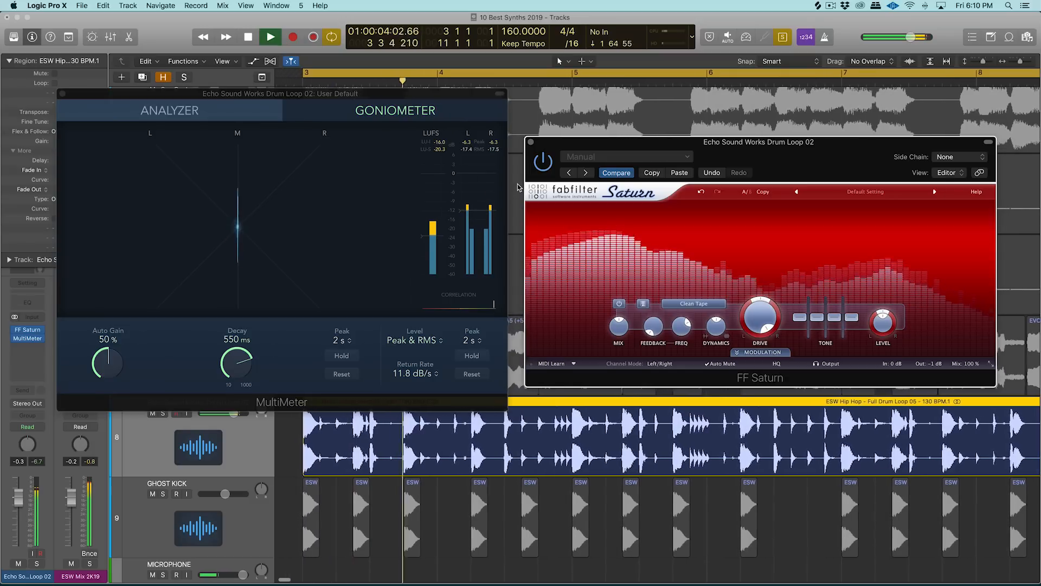
key(space)
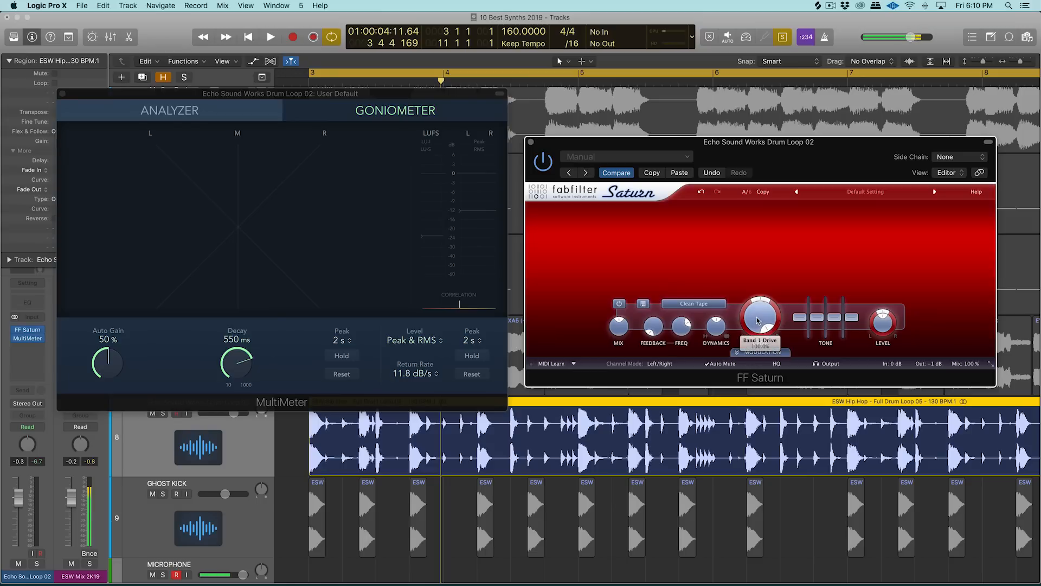
Switch FF Saturn's distortion style to Clean Tube, set Band 1 Drive to about 9% and audition the drum loop.
mouse_move(758, 320)
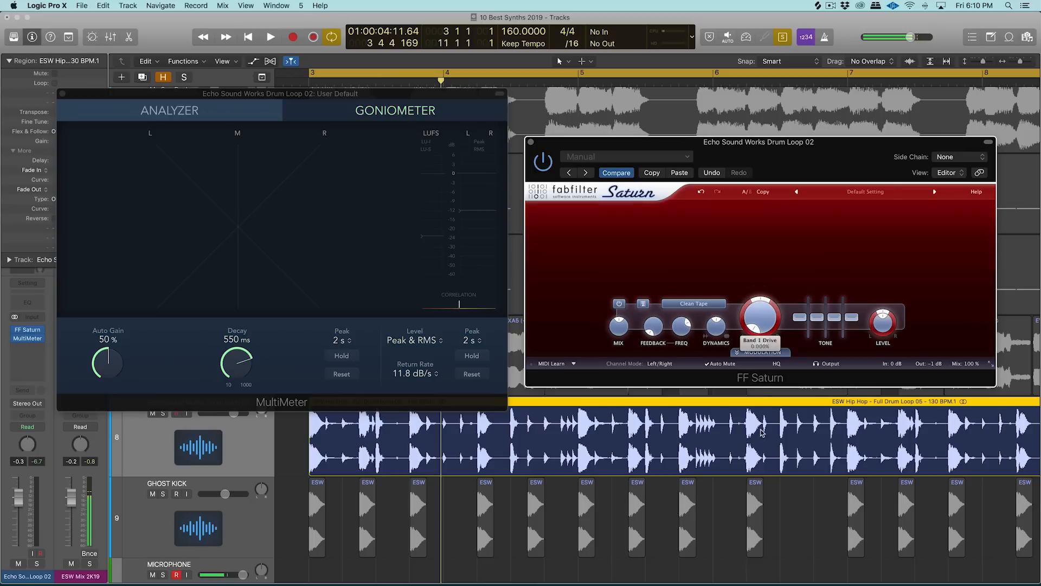
click(699, 305)
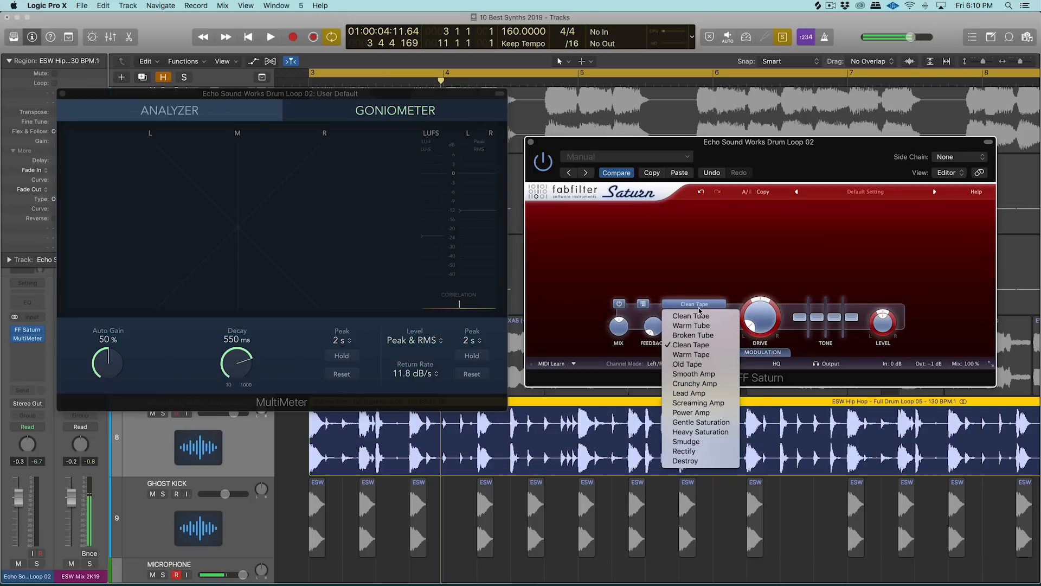
click(696, 316)
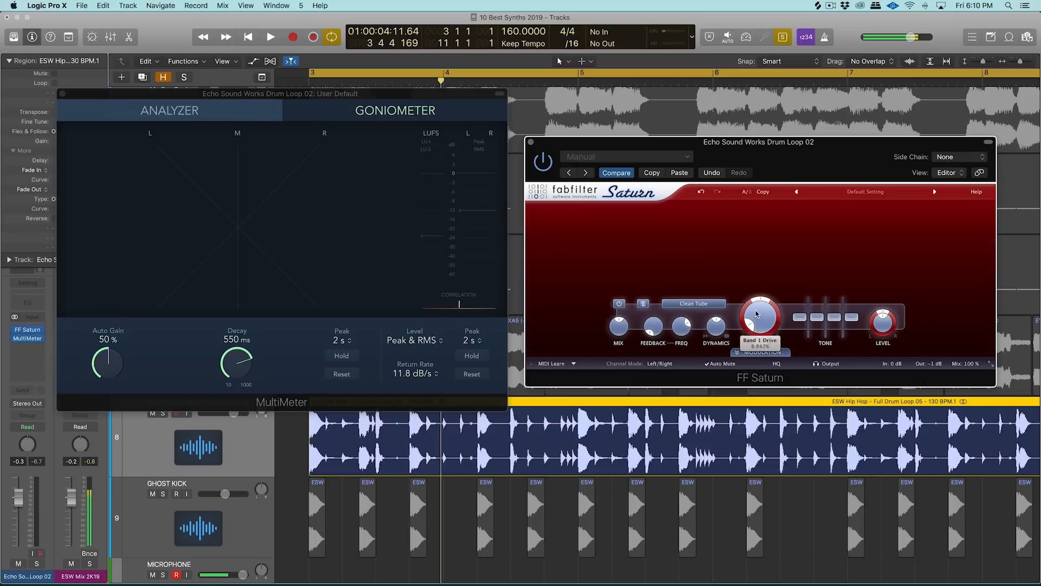
key(space)
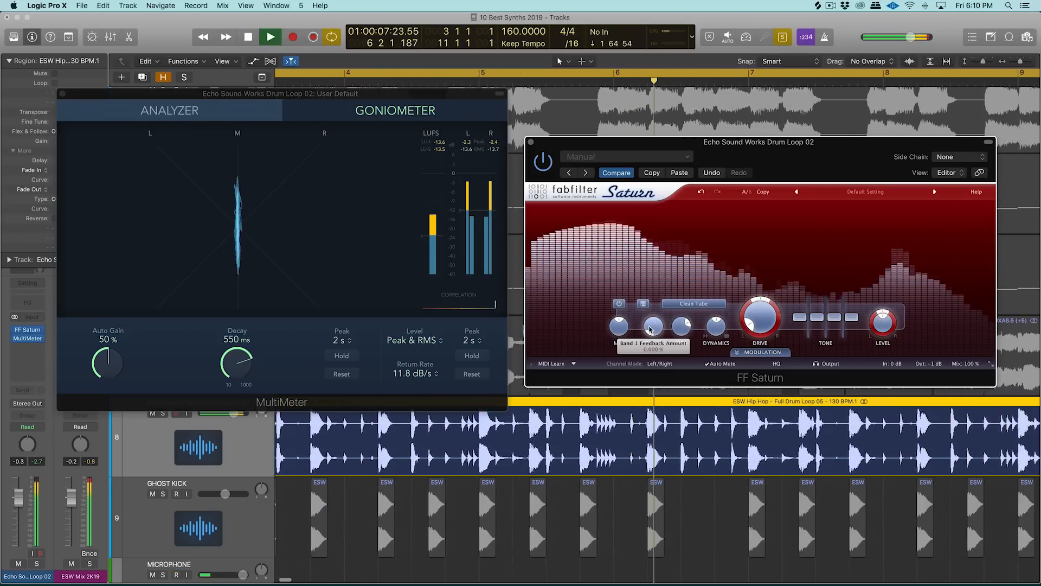
key(space)
Lower FF Saturn's Band 1 Dynamics and play the soloed drum loop to check its level on the MultiMeter.
drag(720, 332, 715, 378)
key(space)
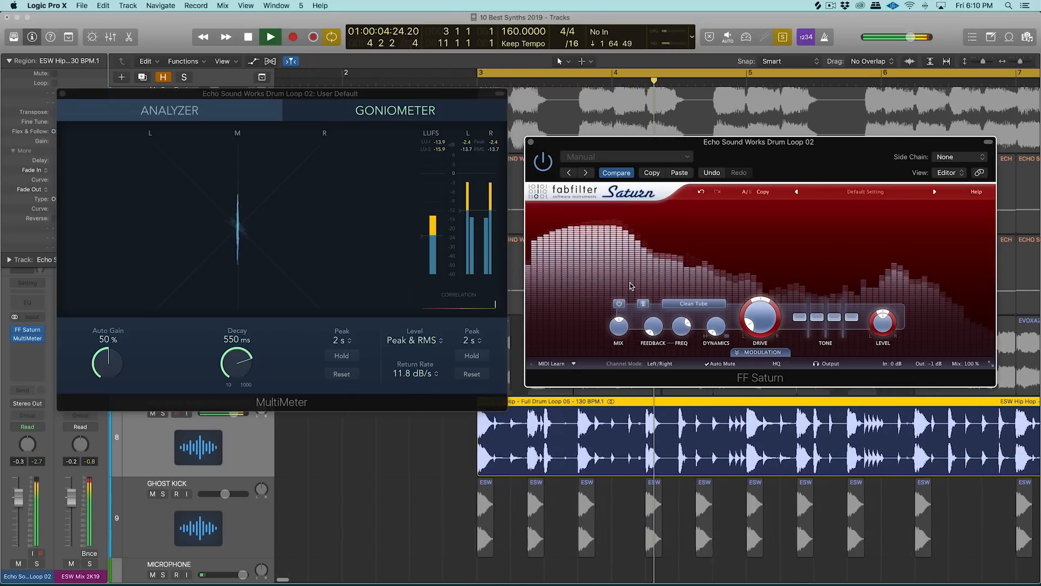
key(space)
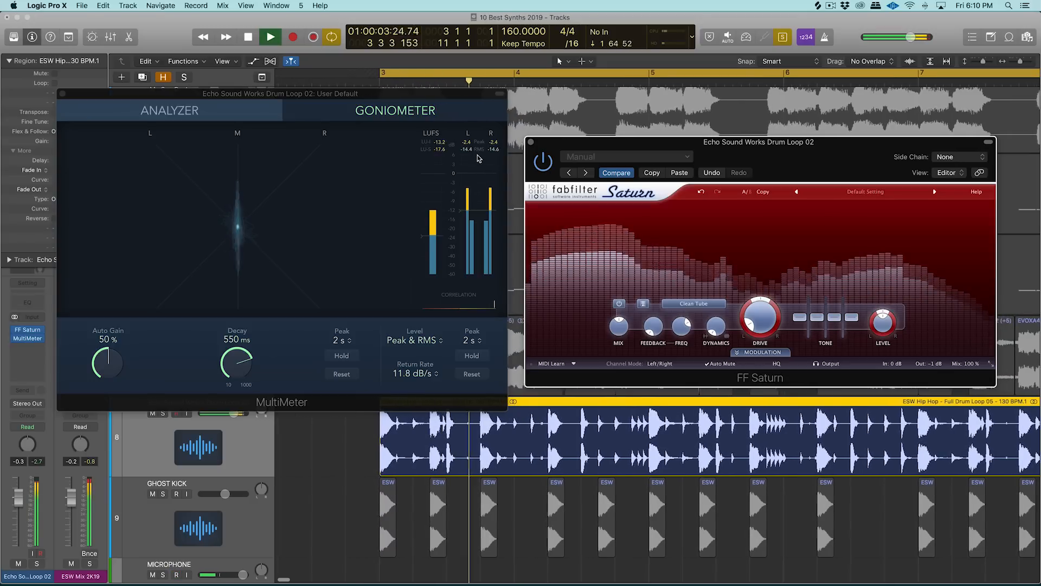
drag(799, 318, 802, 321)
key(space)
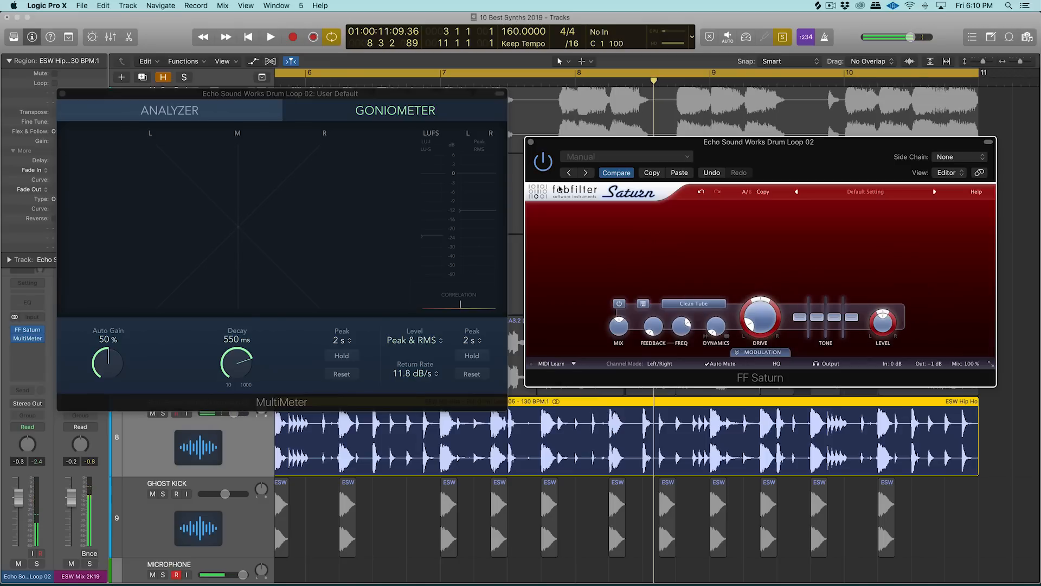